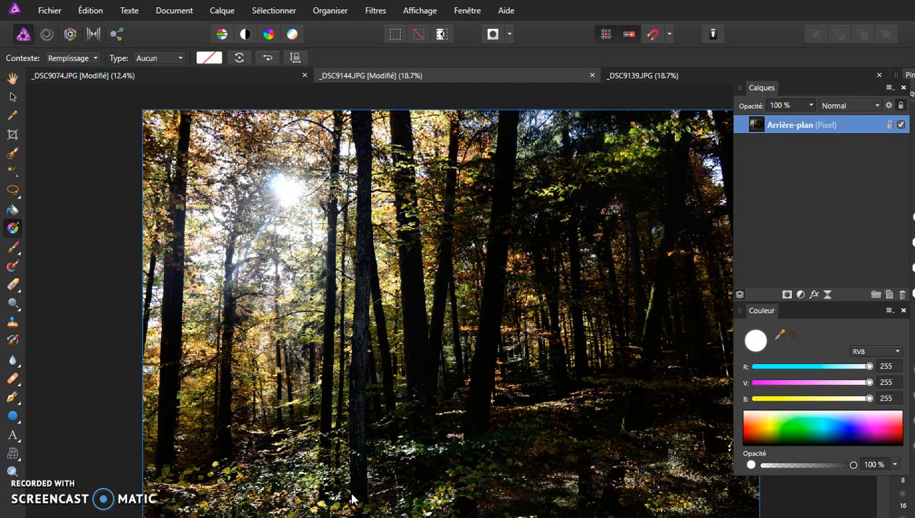
Step: Add a new pixel layer above the background and fill it with a linear (Linéaire) gradient
left_click_drag(803, 88, 770, 87)
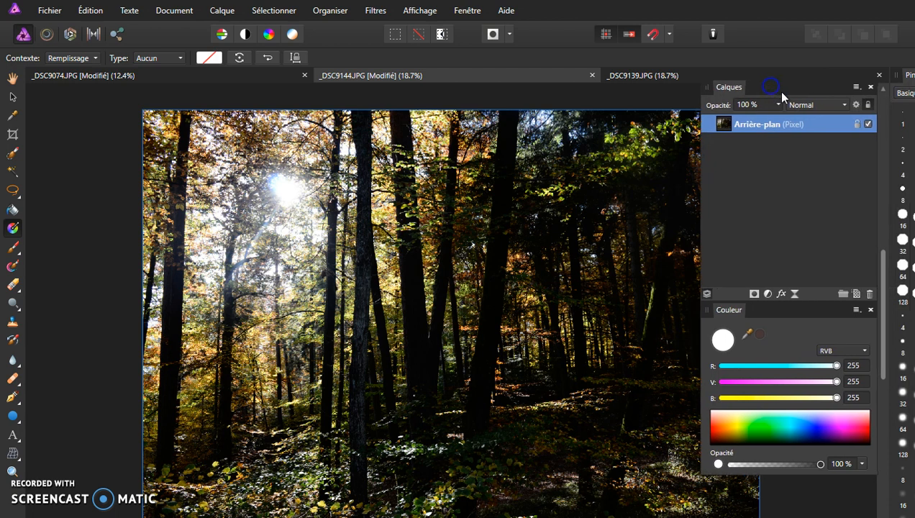
left_click(854, 294)
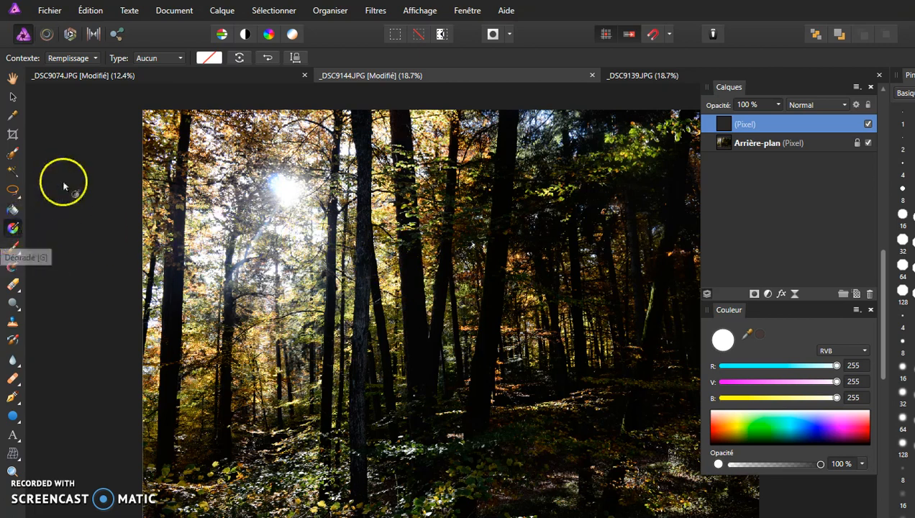
left_click(165, 59)
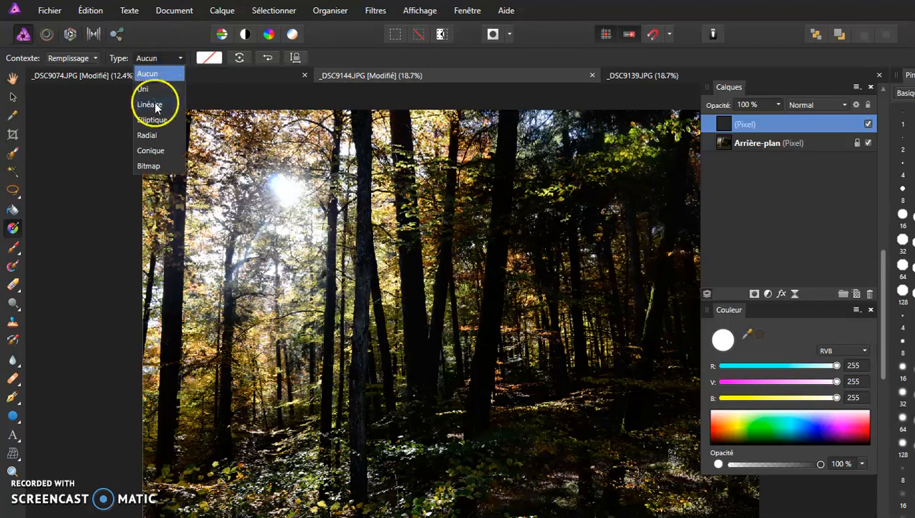
left_click(154, 102)
Step: Insert a stop at 8% in the layer's gradient and colour it black, RGB 0, 0, 0
left_click(207, 58)
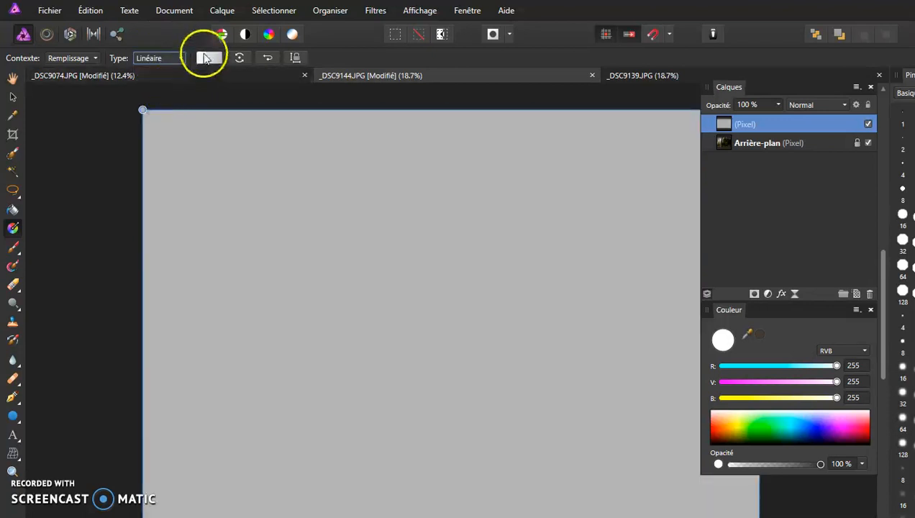
left_click(210, 58)
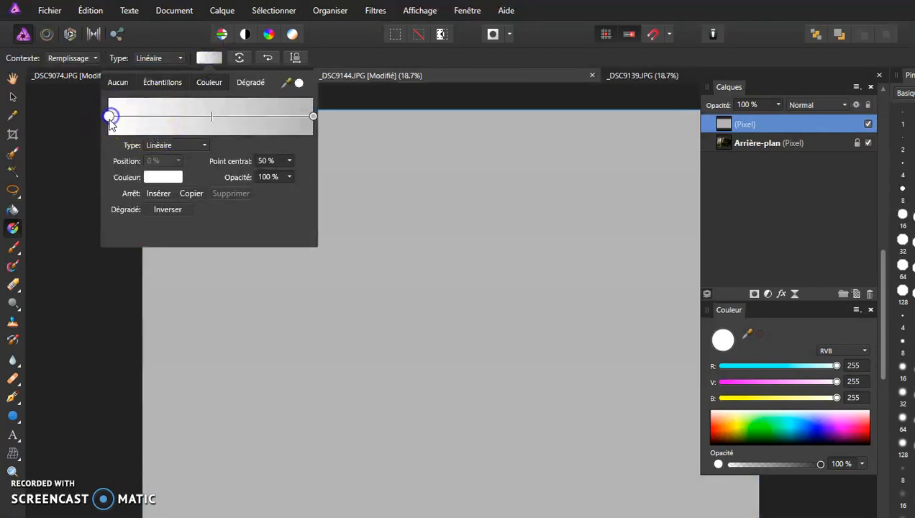
left_click(313, 116)
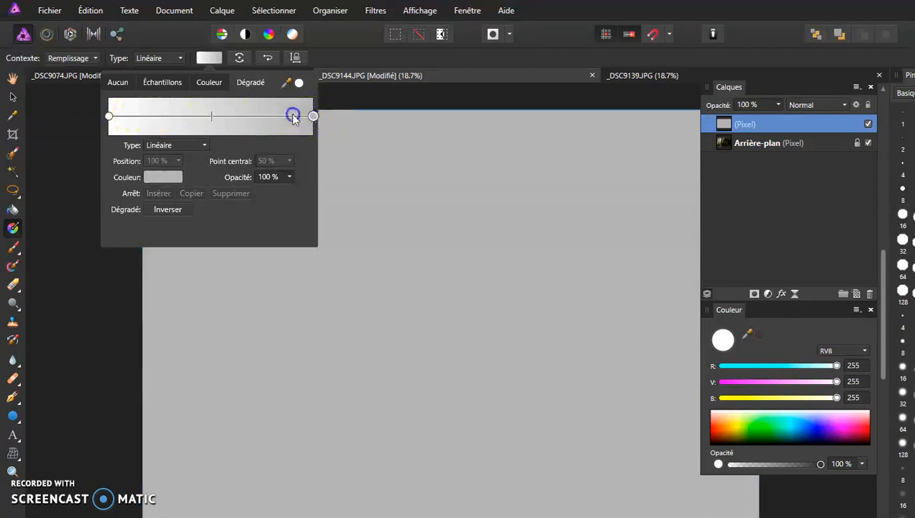
left_click(122, 117)
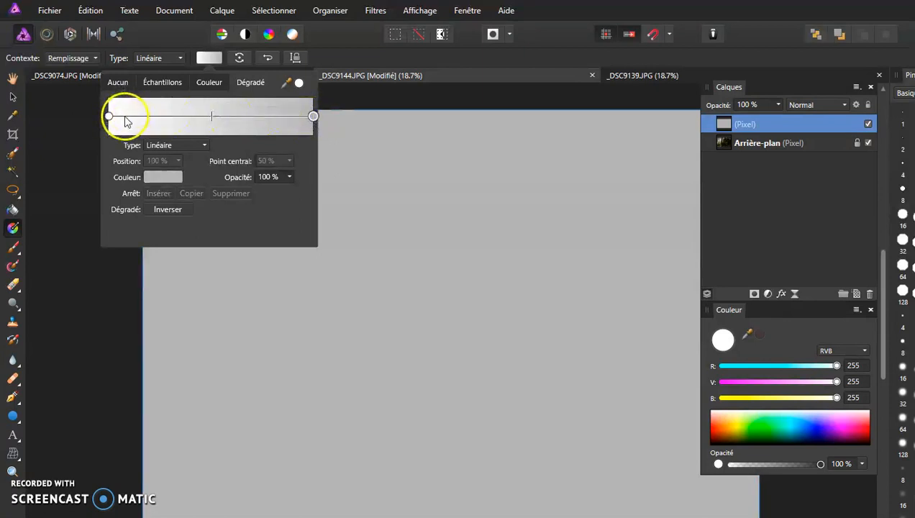
left_click(123, 116)
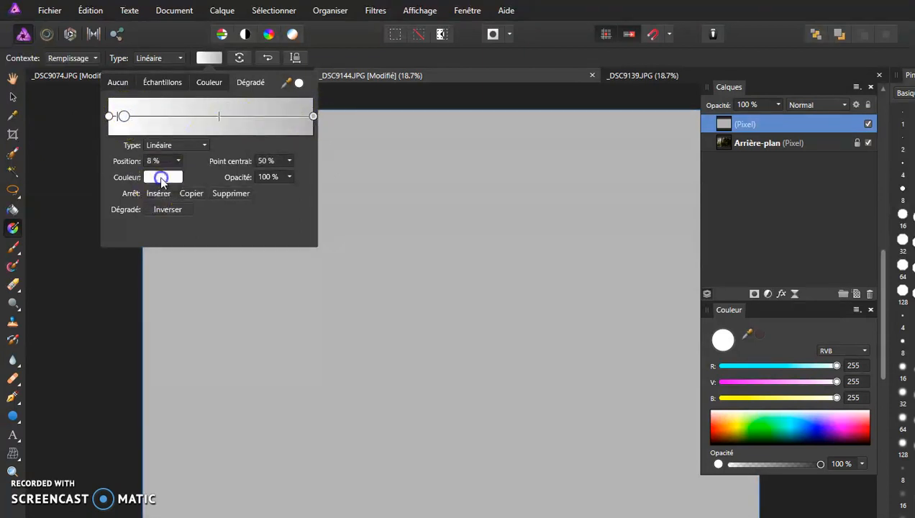
left_click(162, 178)
left_click(229, 220)
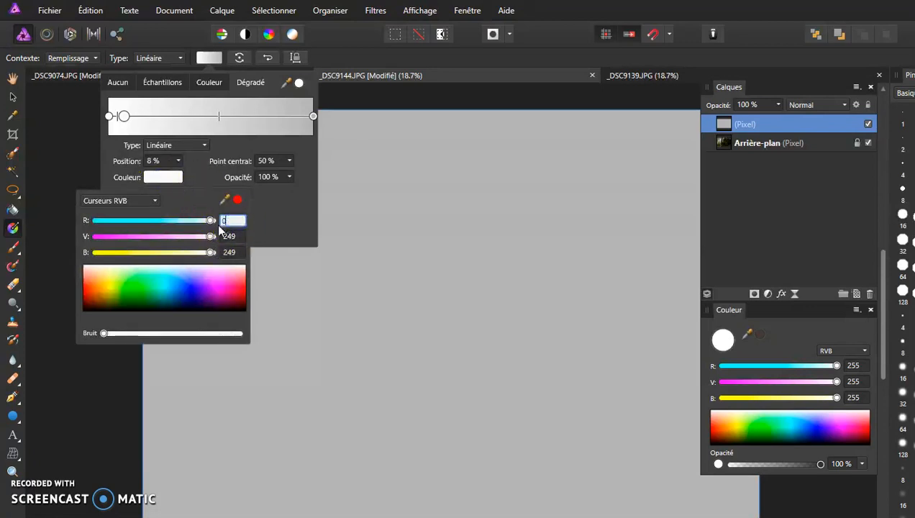
key("Tab")
type("0")
key("Tab")
type("0")
key("Return")
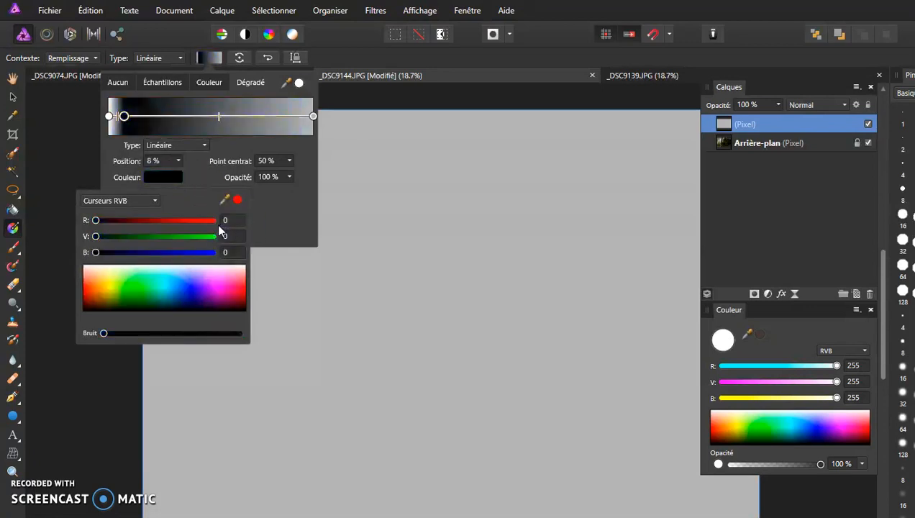
Step: Insert a second gradient stop at 18% and colour it white, RGB 255, 255, 255
left_click(228, 142)
mouse_move(121, 128)
left_mouse_down()
mouse_move(141, 120)
mouse_move(137, 131)
left_mouse_up()
left_click(155, 180)
left_click(230, 222)
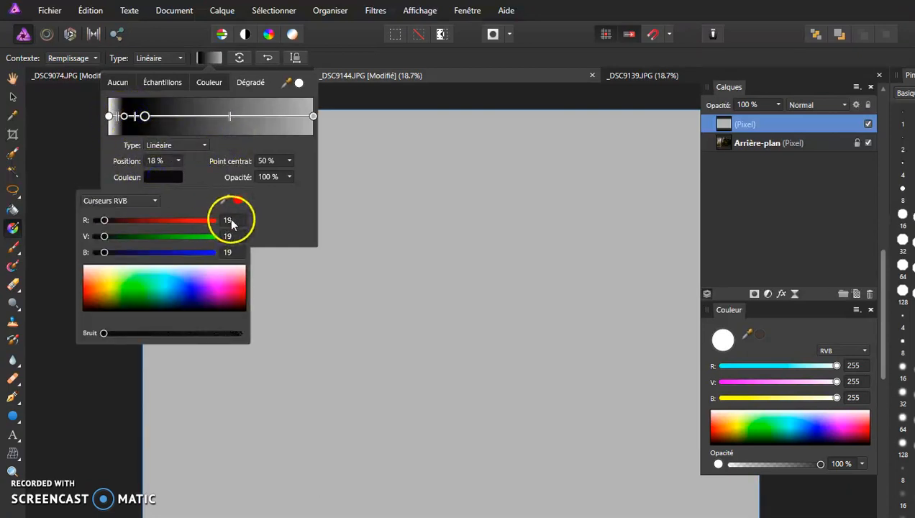
type("255")
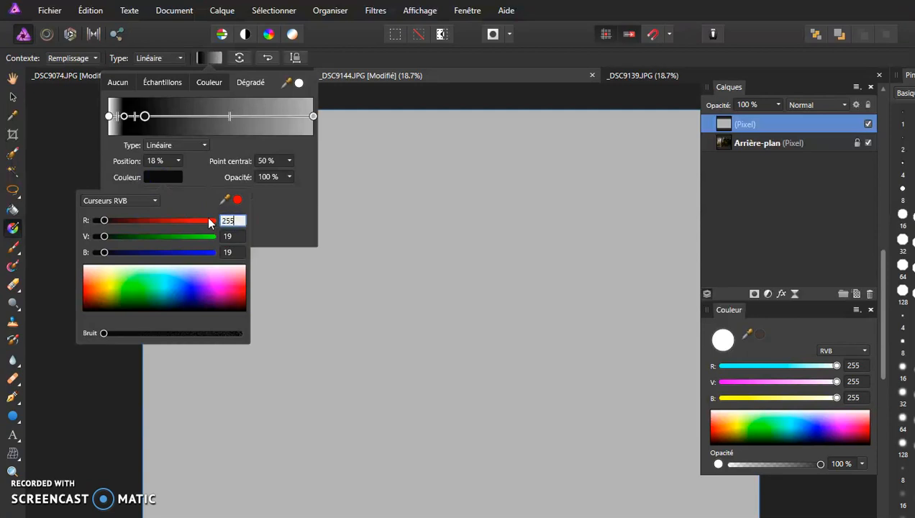
key("Tab")
type("255")
key("Tab")
type("255")
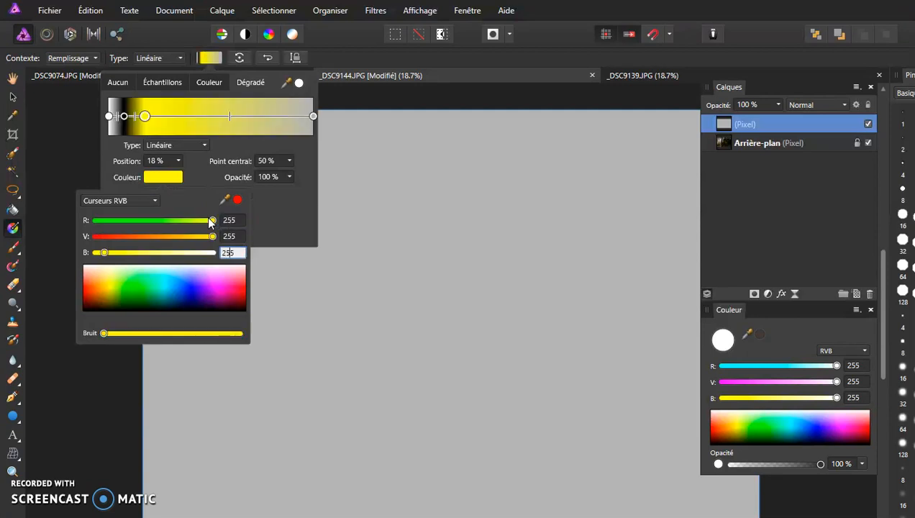
key("Tab")
left_click(197, 179)
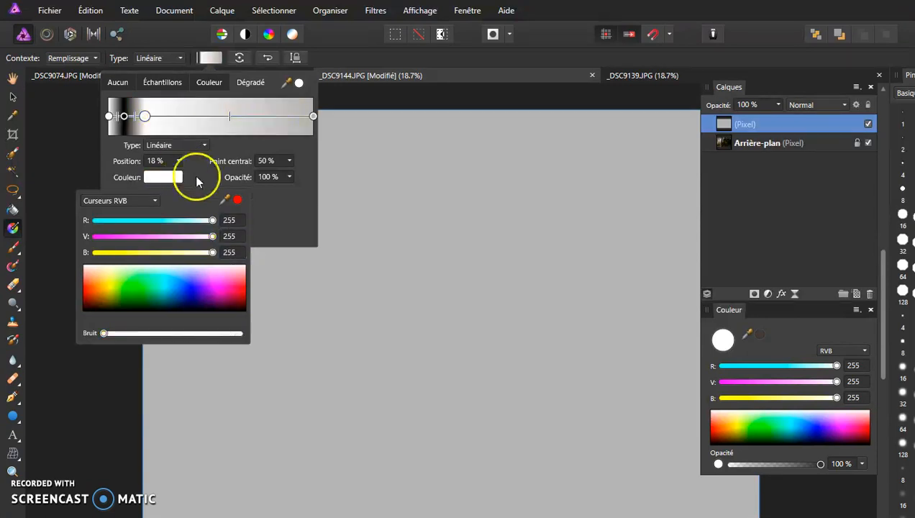
Step: Copy the black 8% stop and the white 18% stop three times each in the gradient
left_click(125, 117)
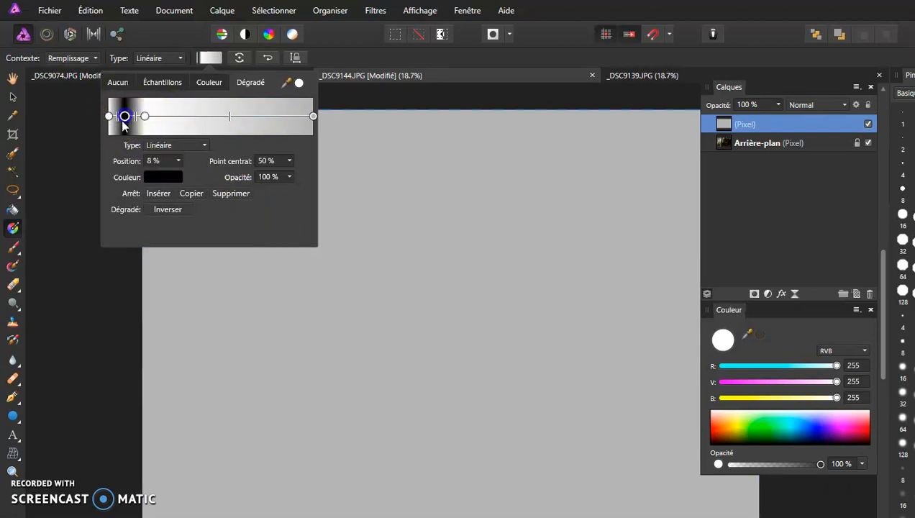
left_click(193, 195)
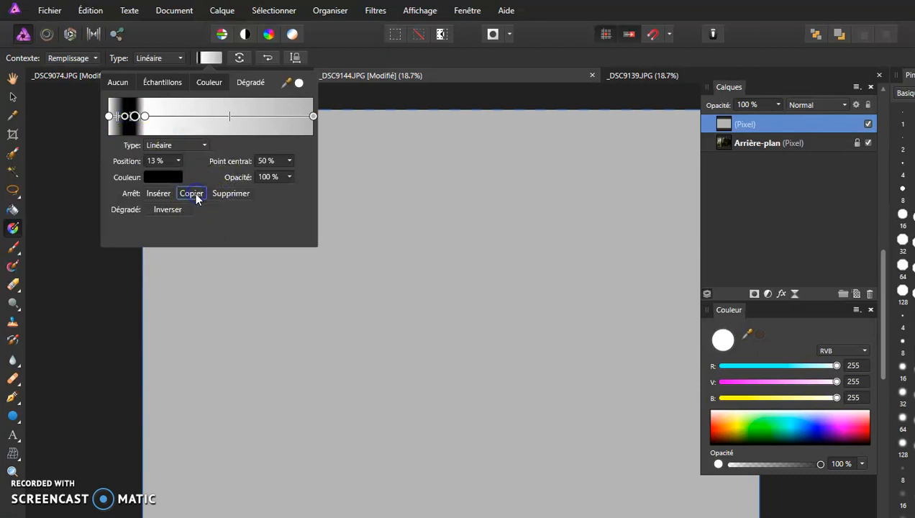
left_click(197, 193)
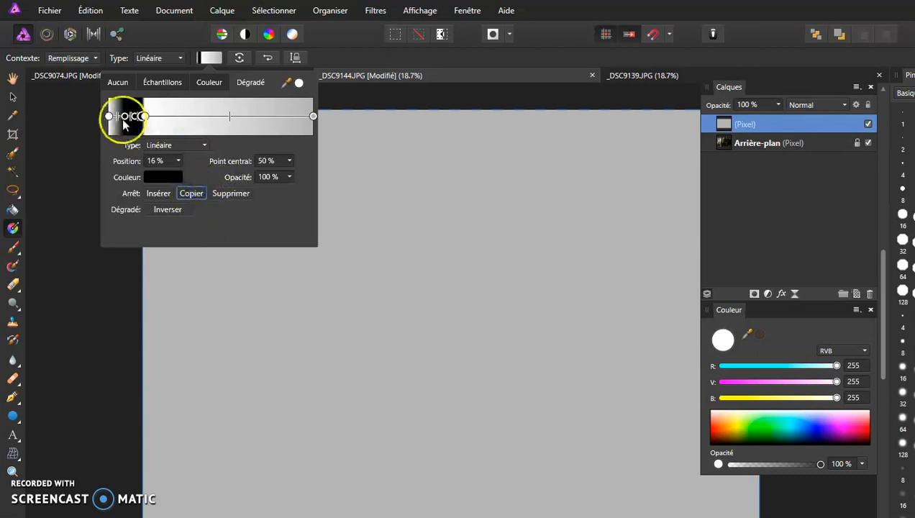
left_click(144, 117)
left_click(195, 192)
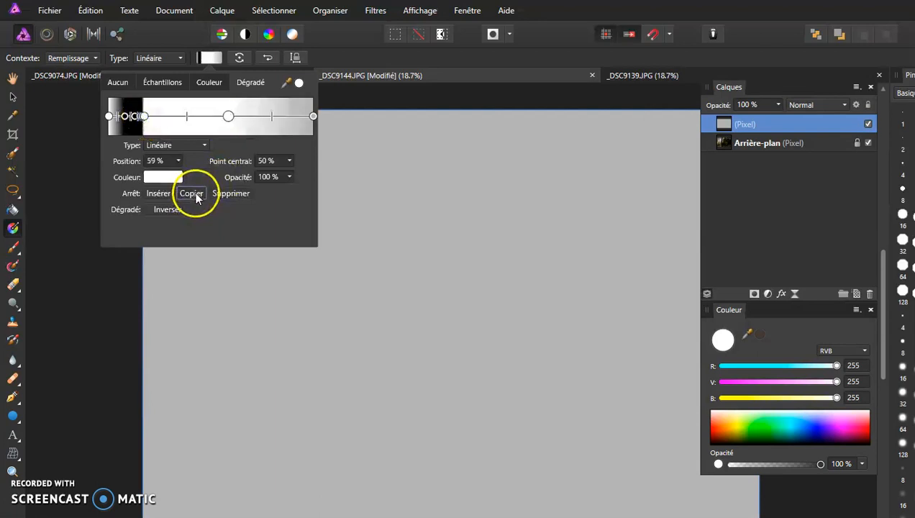
left_click(196, 191)
left_click(194, 191)
Step: Spread the copied black and white stops along the gradient so that dark and light bands alternate
left_click_drag(146, 116, 219, 115)
left_click(143, 116)
left_click_drag(139, 117, 255, 113)
left_click_drag(135, 115, 290, 117)
left_click_drag(198, 116, 285, 122)
Step: Space out the last black and white stops near the gradient's end to soften the transition between them
left_click(286, 119)
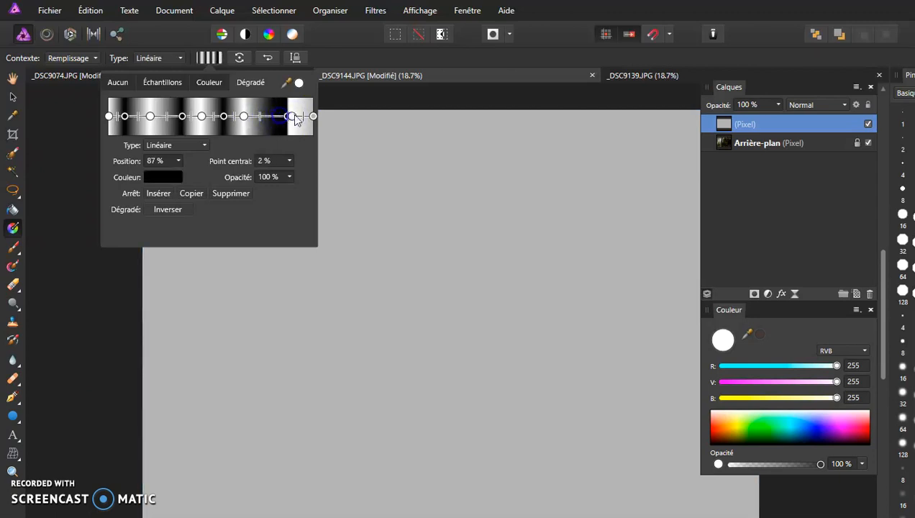
left_click_drag(294, 116, 302, 118)
left_click(286, 117)
left_click(288, 117)
left_click_drag(289, 117, 276, 118)
left_click(302, 115)
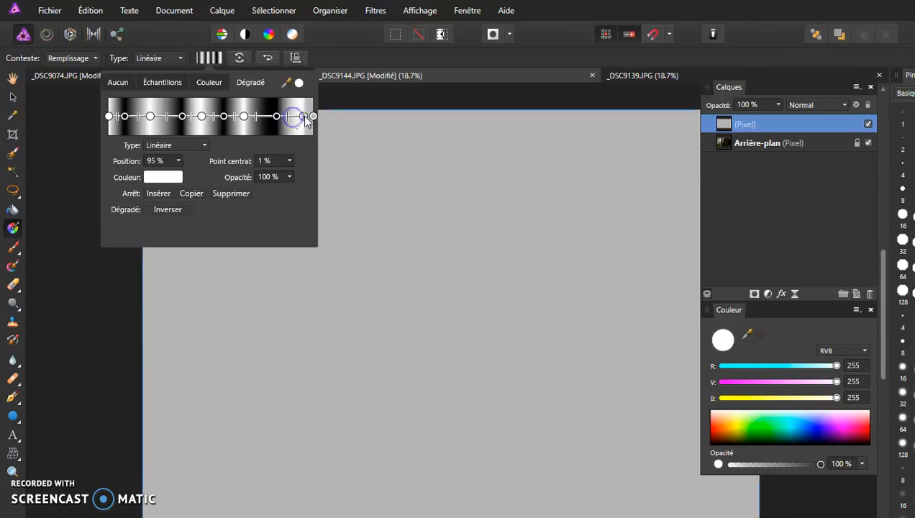
left_click_drag(303, 117, 295, 117)
Step: Colour the gradient's end stop black, RGB 0, 0, 0, and draw the gradient horizontally across the image's full width
left_click(312, 117)
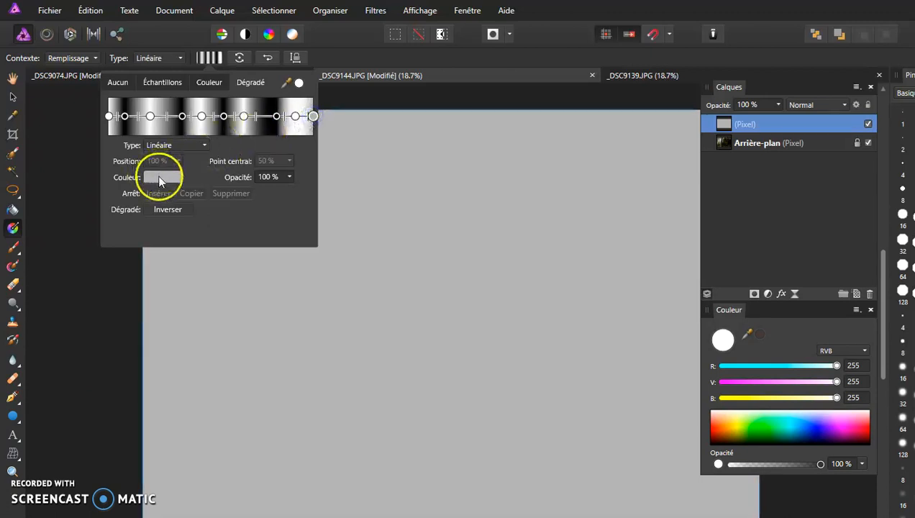
left_click(161, 177)
left_click(237, 221)
type("0")
key("Tab")
type("0")
key("Tab")
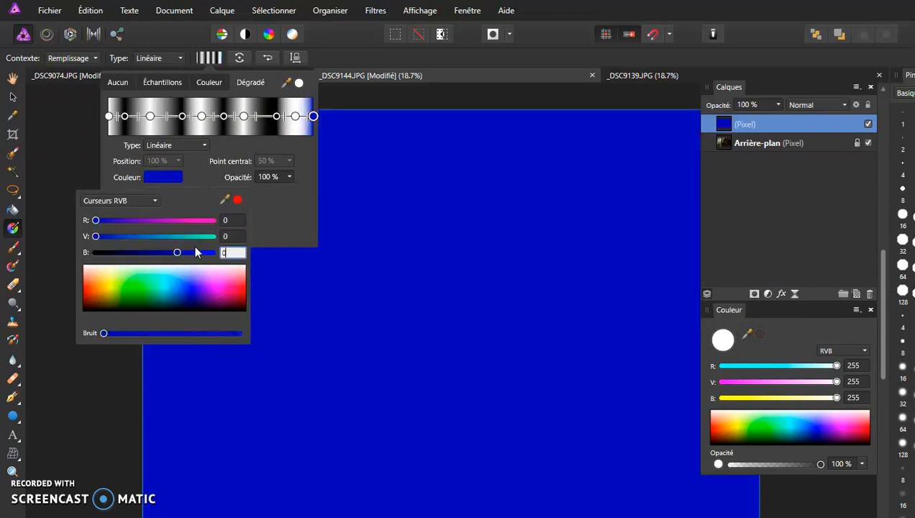
type("0")
key("Return")
left_click(291, 208)
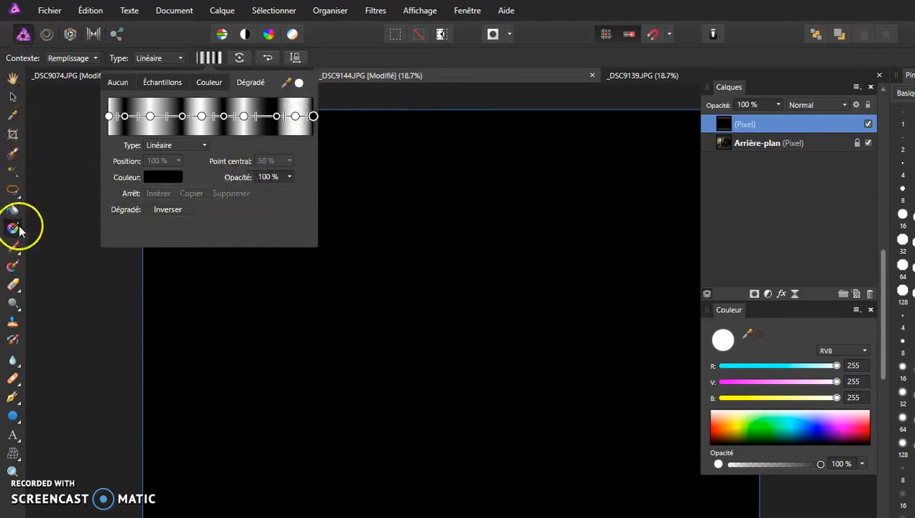
left_click_drag(151, 325, 761, 324)
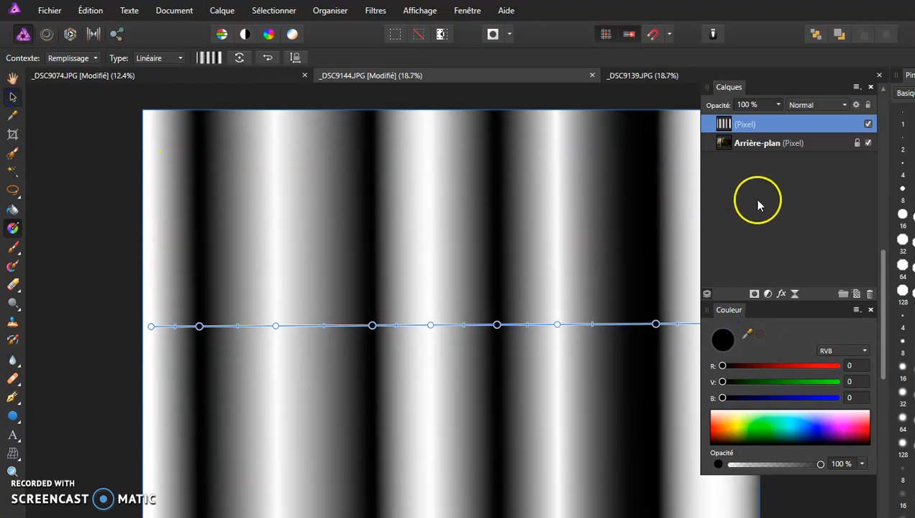
key("v")
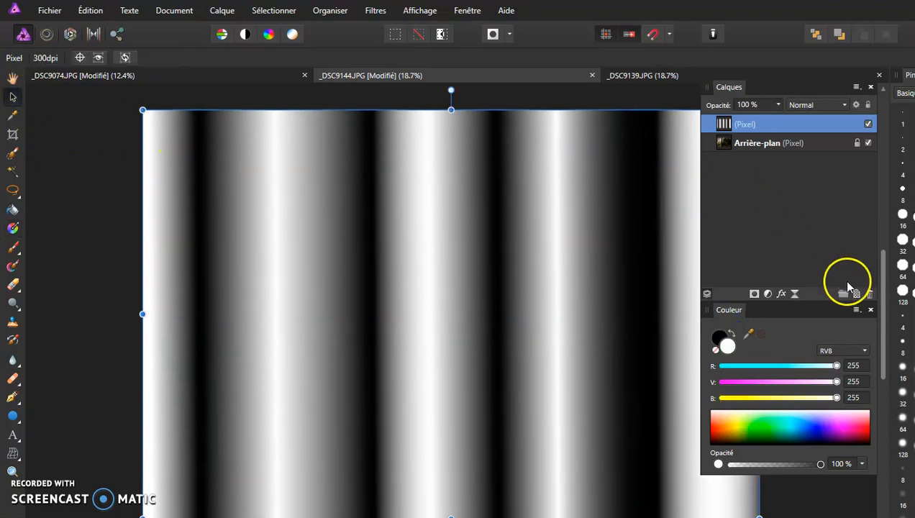
Step: Set the gradient layer's opacity to 61% and its blend mode to Superposition
left_click(777, 105)
left_click_drag(755, 121, 743, 120)
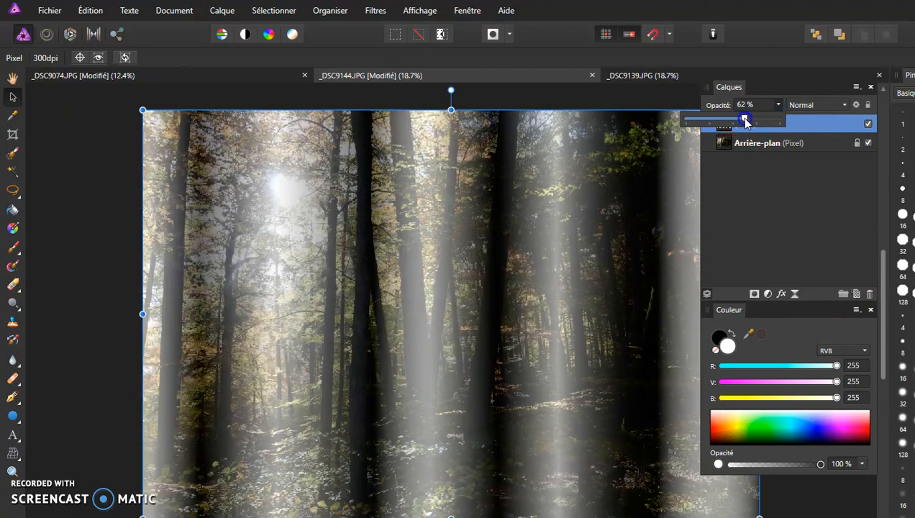
left_click(839, 107)
left_click(842, 104)
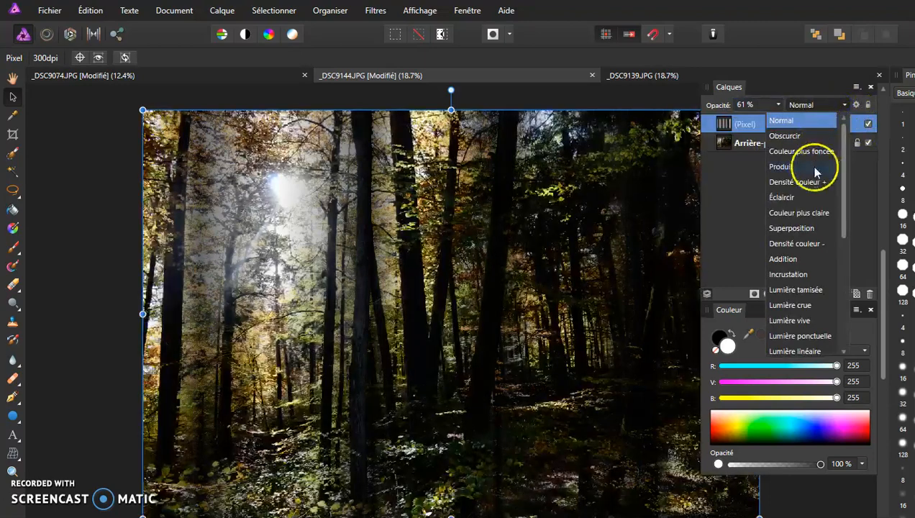
left_click(803, 230)
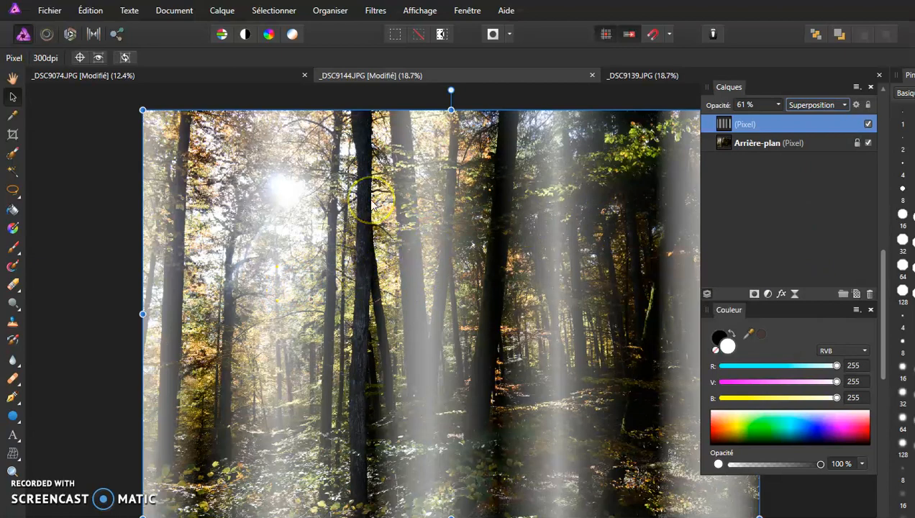
Step: Distort the gradient layer with the single-plane Perspective tool, bringing both upper corners together at the sun
key("ctrl+minus")
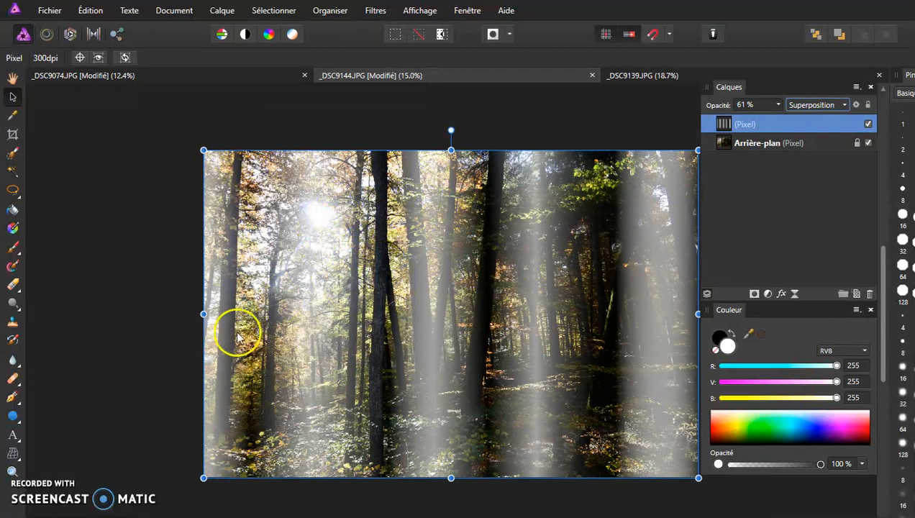
left_click(14, 455)
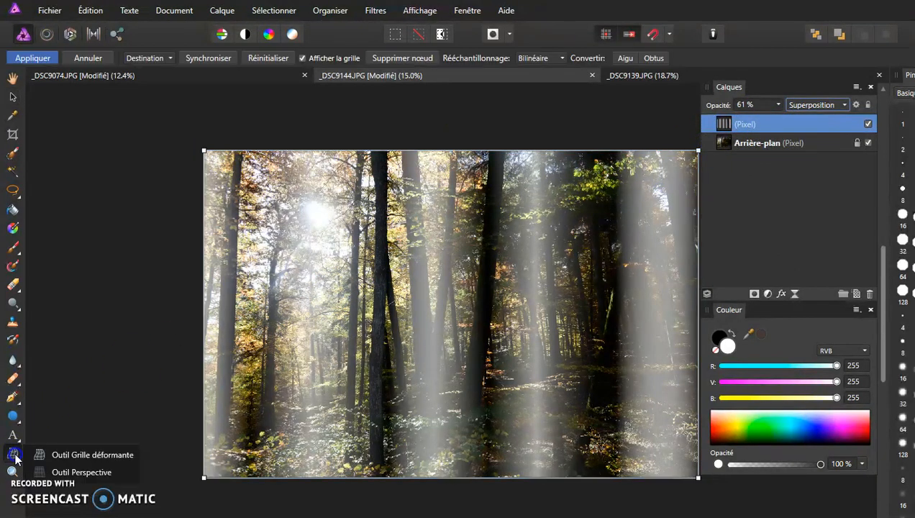
left_click(51, 468)
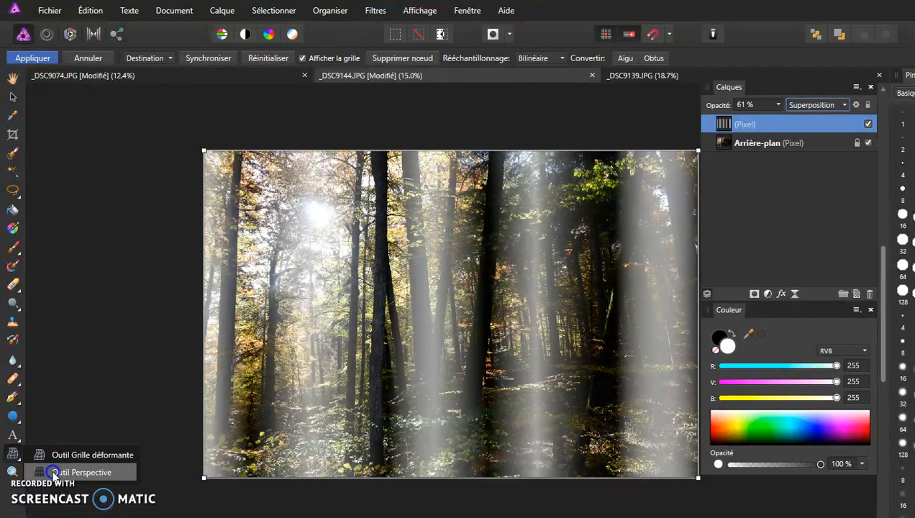
left_click(75, 472)
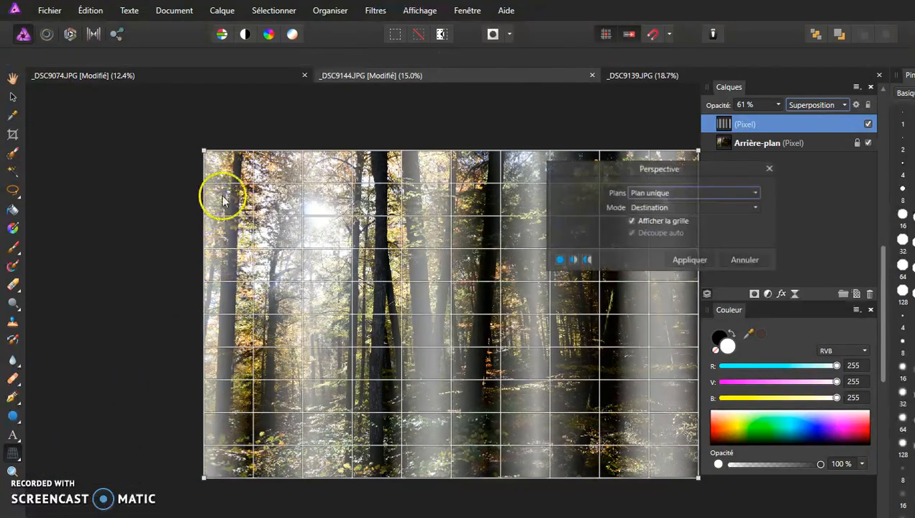
left_click_drag(653, 193, 694, 316)
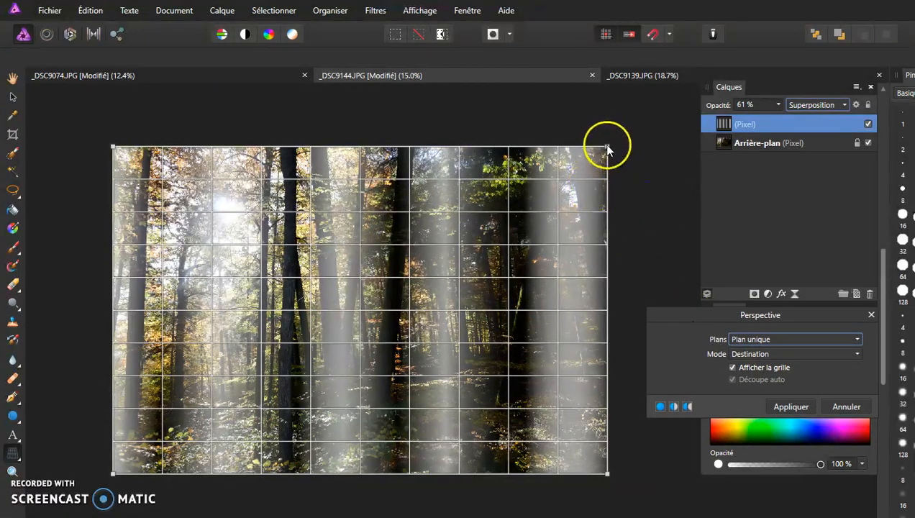
left_click_drag(603, 147, 245, 212)
left_click_drag(113, 147, 213, 204)
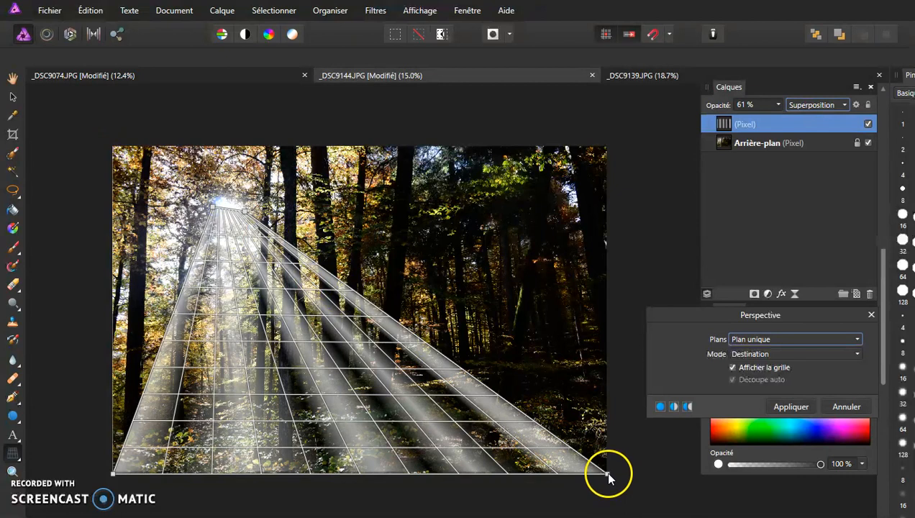
Step: Pull the perspective grid's lower corners slightly inward, fine-tune its upper-left corner at the sun and apply the distortion
left_click_drag(603, 473, 574, 475)
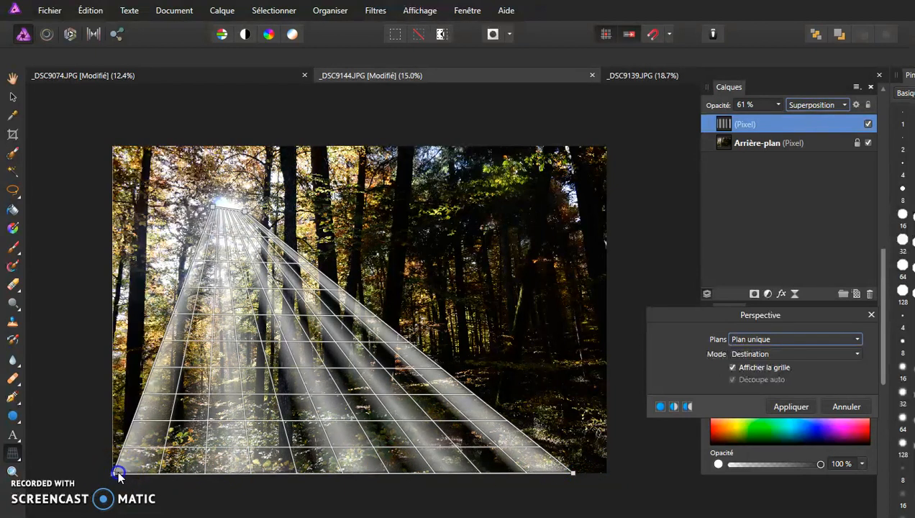
left_click_drag(117, 475, 130, 475)
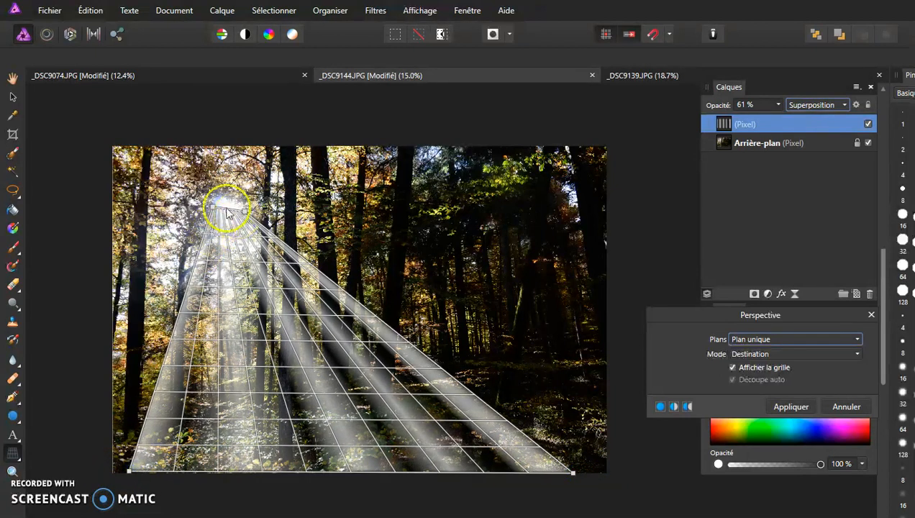
left_click_drag(216, 210, 213, 206)
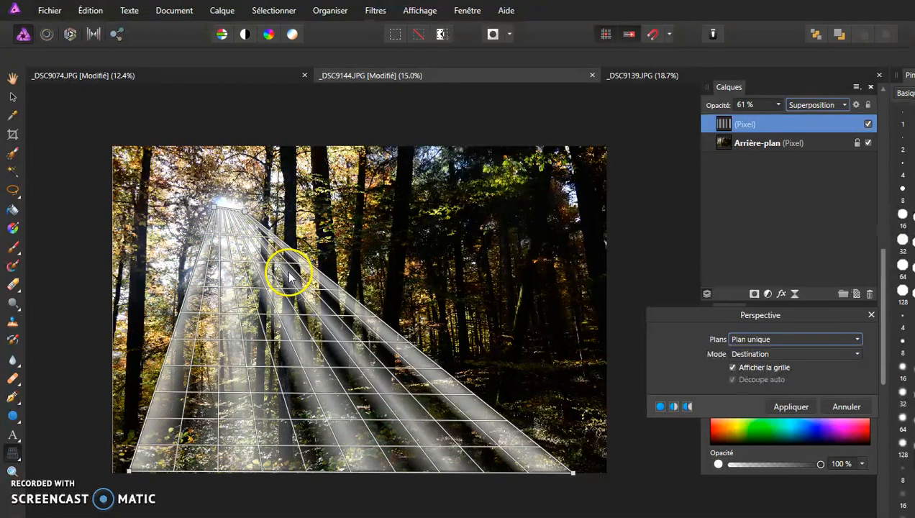
left_click(13, 97)
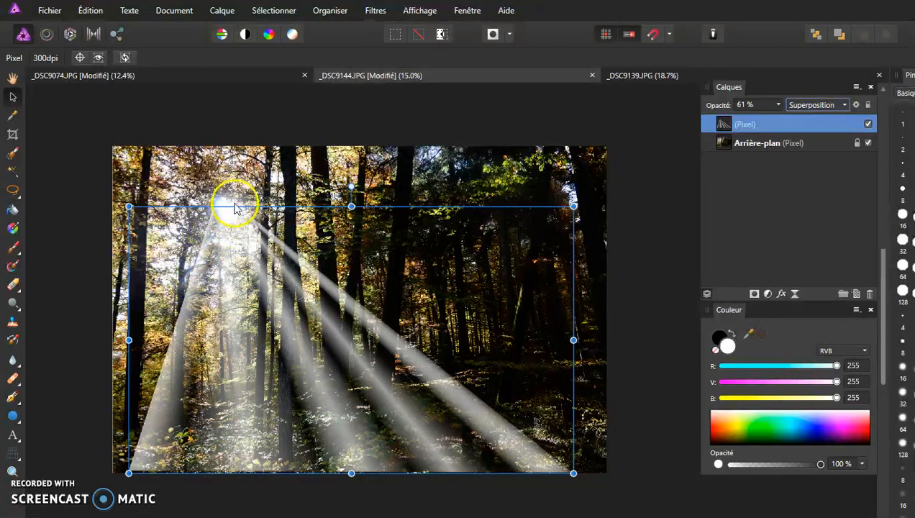
Step: Soften the edges of the light rays by applying a Gaussian blur to the gradient layer
left_click(375, 10)
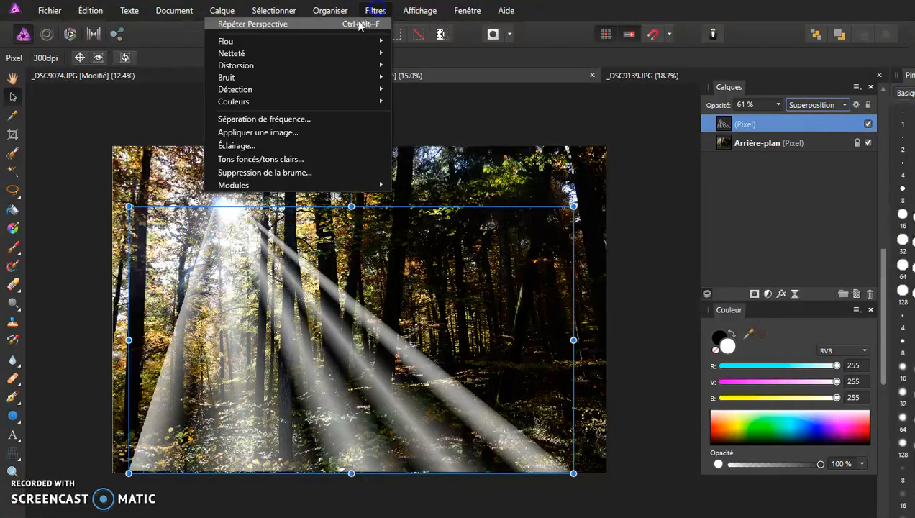
left_click(292, 42)
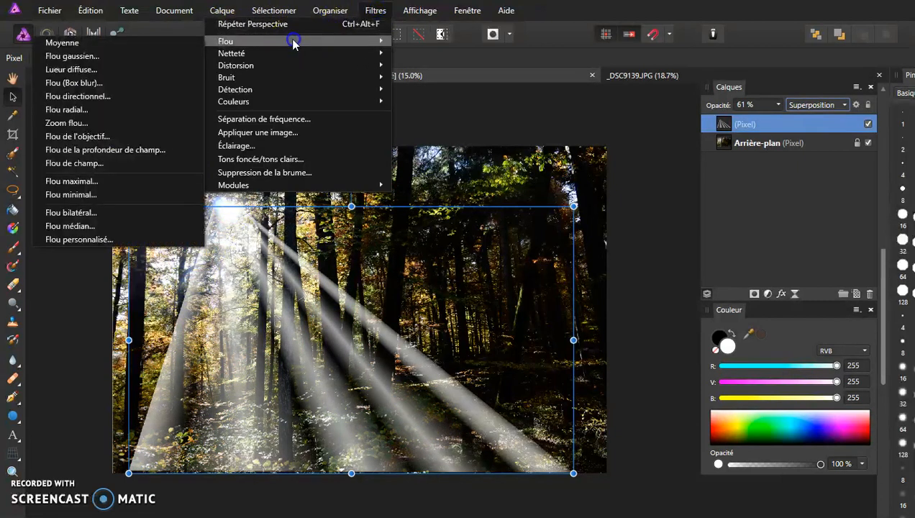
left_click(143, 57)
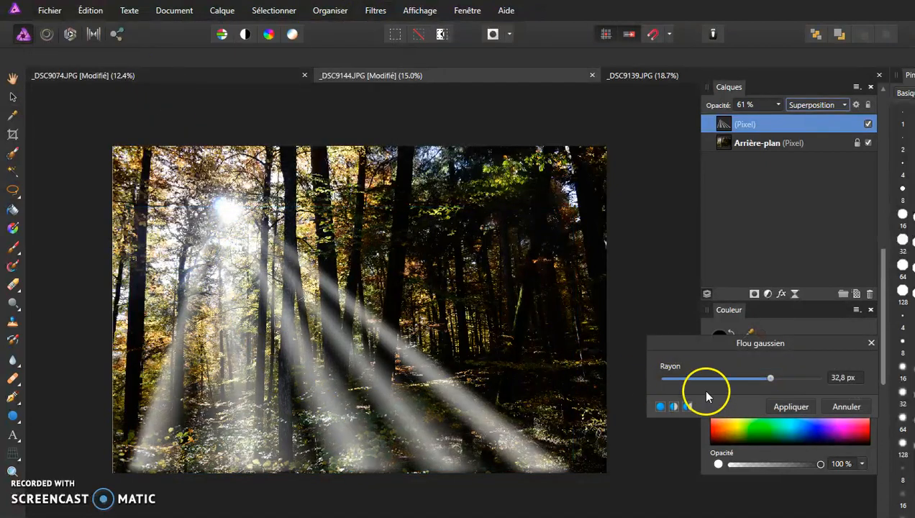
left_click_drag(754, 380, 738, 380)
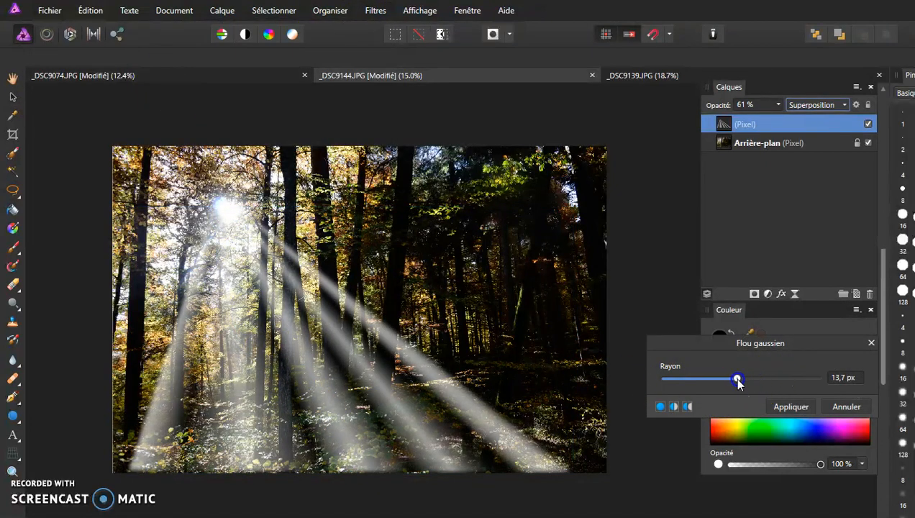
left_click_drag(735, 381, 764, 377)
left_click_drag(705, 344, 509, 329)
left_click(615, 360)
left_click(590, 389)
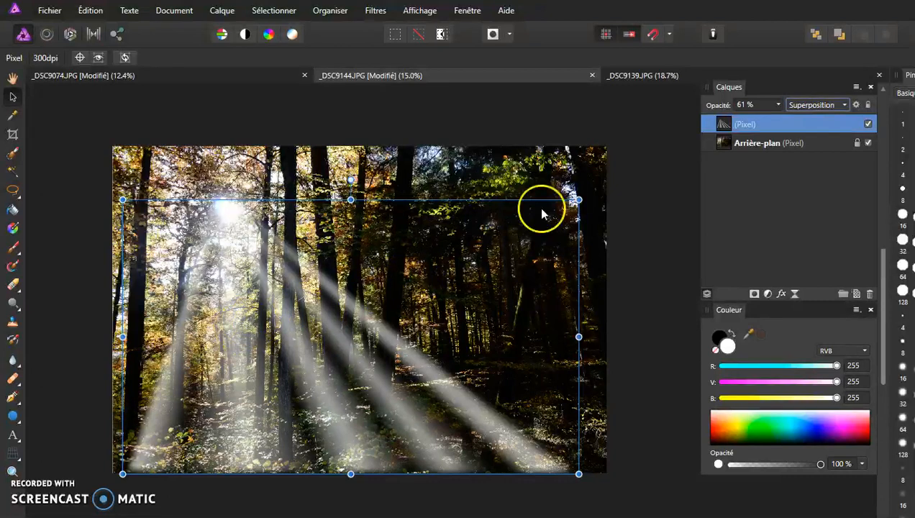
Step: Set the light-ray layer's opacity to 41%
left_click(776, 105)
left_click_drag(772, 121, 753, 124)
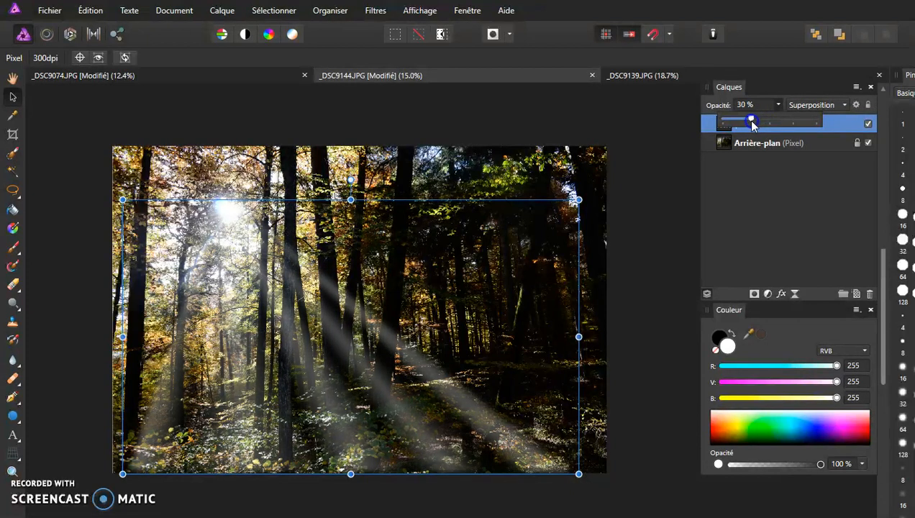
left_click(834, 123)
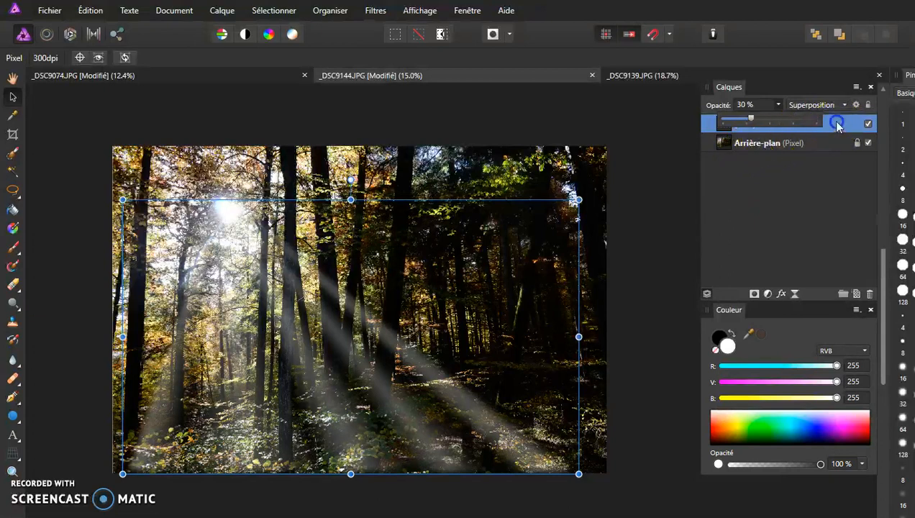
left_click(13, 80)
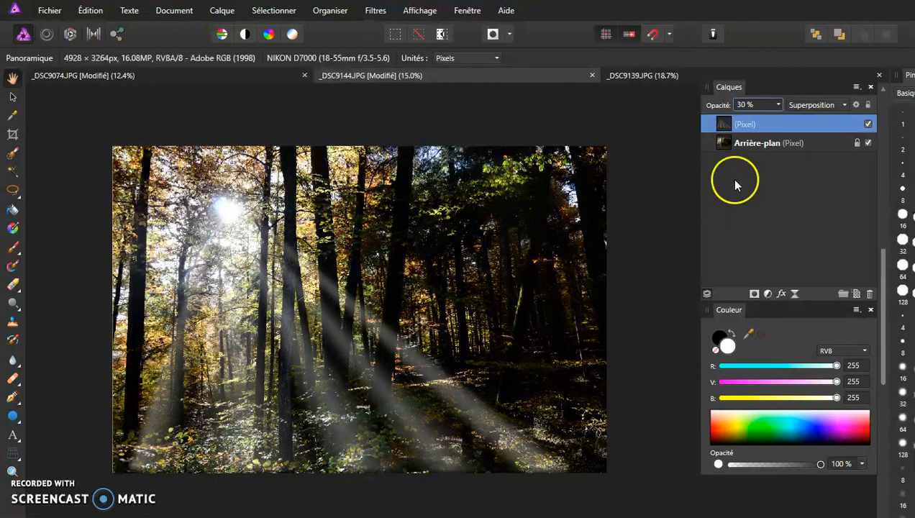
left_click(781, 105)
left_click_drag(778, 118, 790, 120)
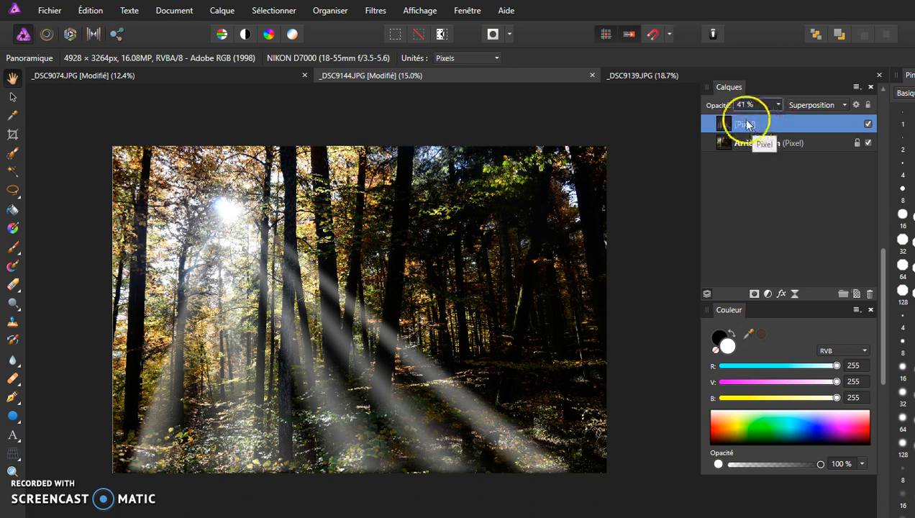
Step: Hide the Arrière-plan layer to examine the blurred rays on their own, and show it again
left_click(868, 142)
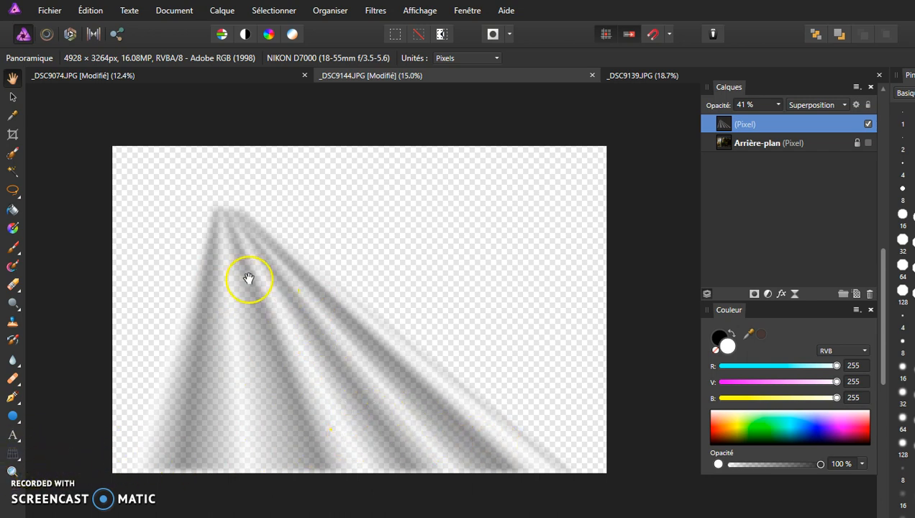
left_click(868, 142)
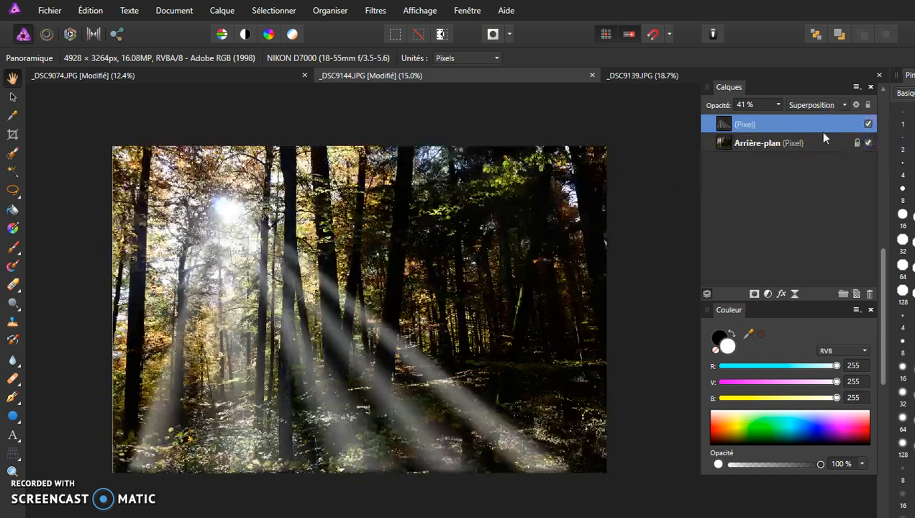
double_click(783, 124)
left_click(723, 129)
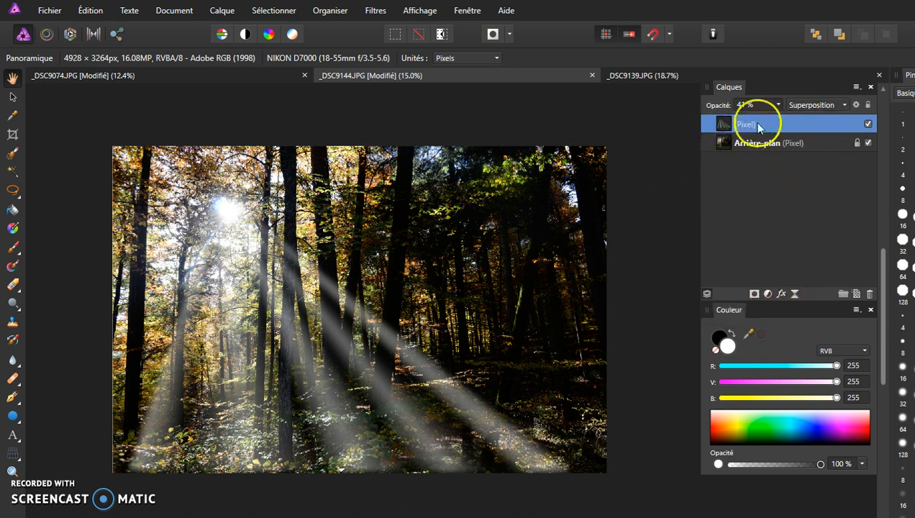
Step: Add a mask to the light-ray layer and expand the layer to reach the mask
left_click_drag(776, 88, 638, 97)
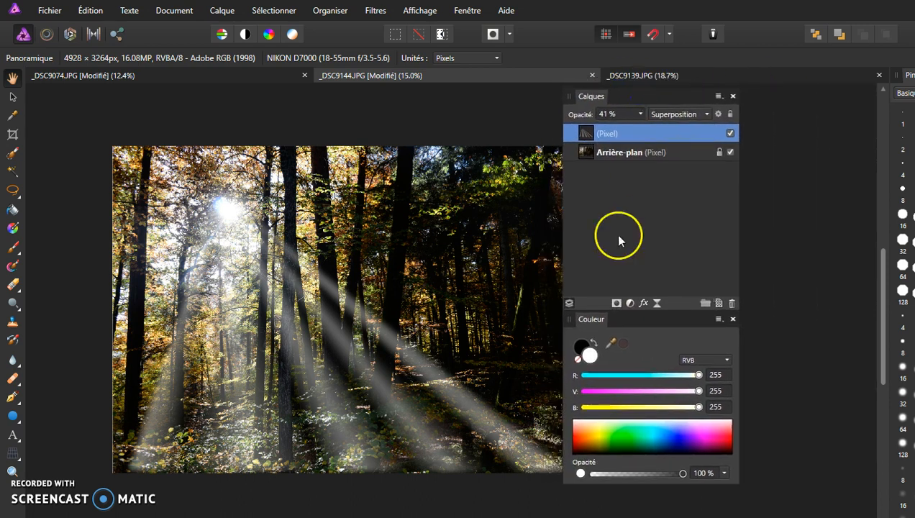
left_click(617, 303)
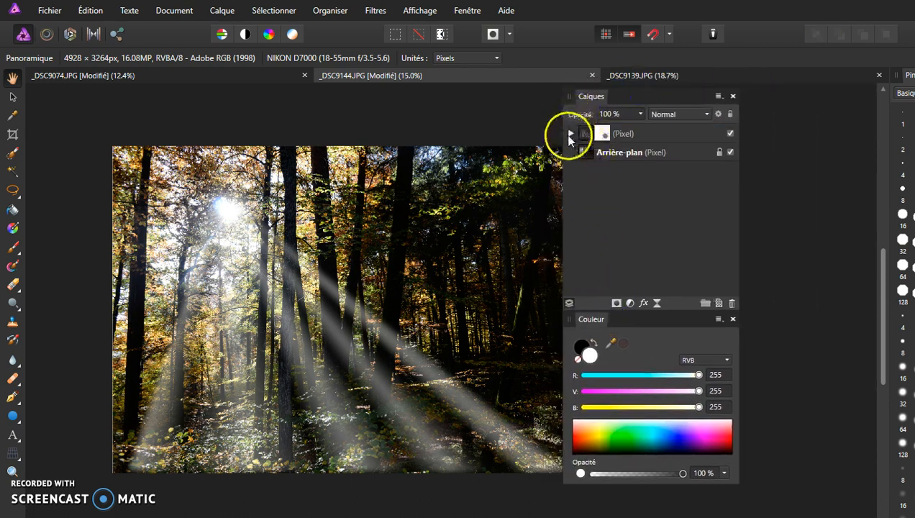
left_click(570, 134)
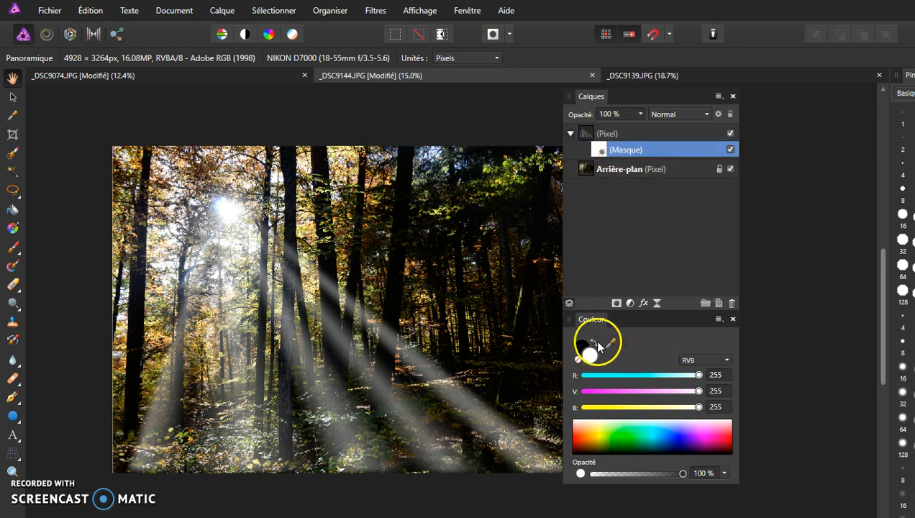
Step: With the Paint Brush on the mask, hide the rightmost ray in black and restore most of it in white
left_click(592, 344)
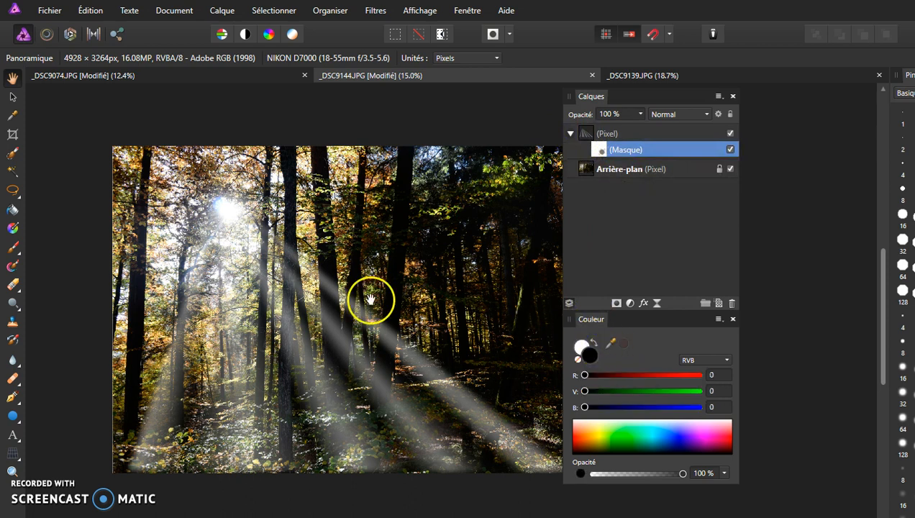
left_click(13, 248)
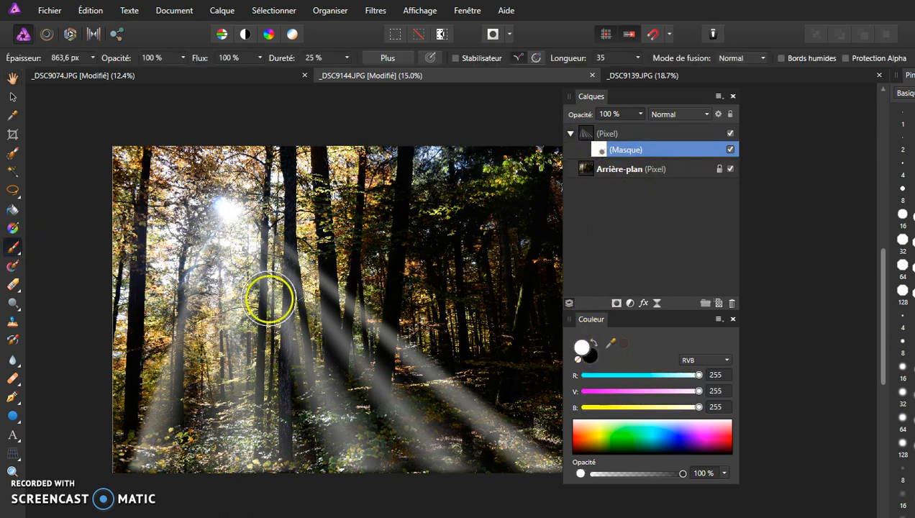
left_click(592, 343)
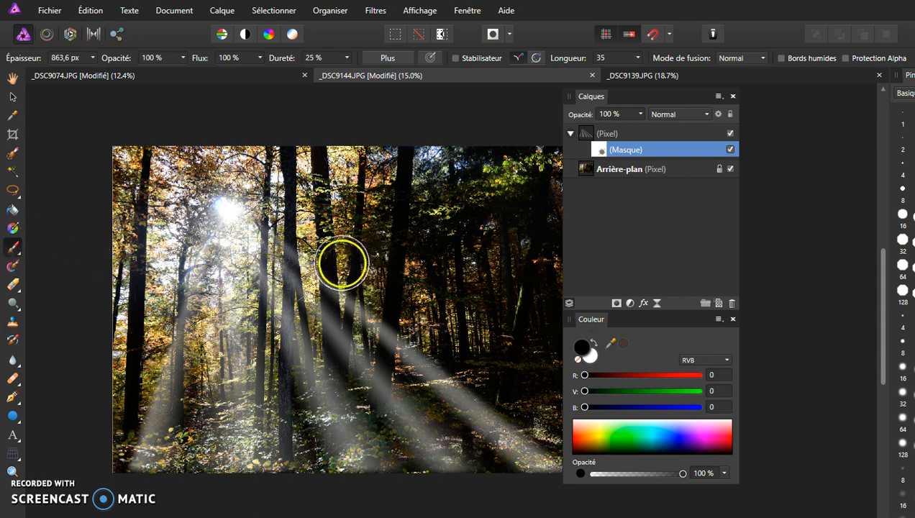
mouse_move(373, 275)
left_mouse_down()
mouse_move(508, 377)
mouse_move(473, 364)
mouse_move(511, 420)
mouse_move(465, 386)
mouse_move(534, 443)
mouse_move(462, 384)
mouse_move(549, 458)
mouse_move(565, 496)
mouse_move(452, 435)
left_mouse_up()
left_click(595, 341)
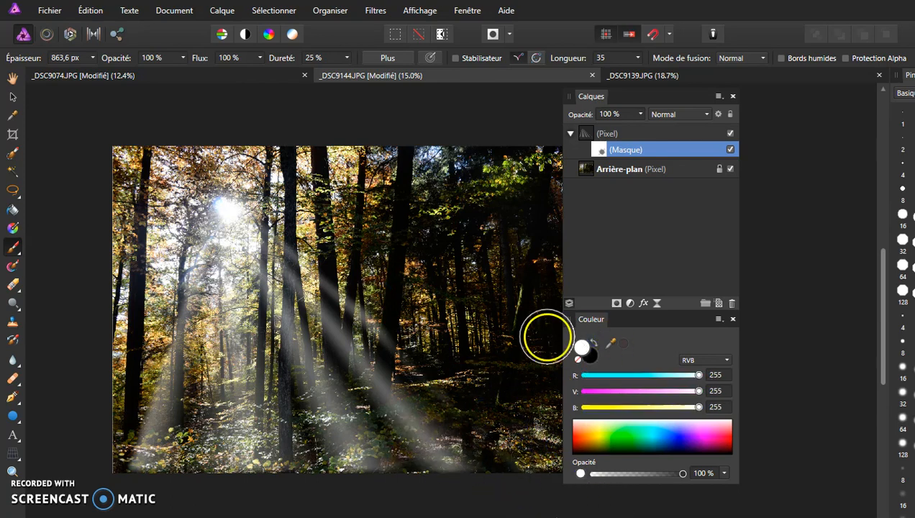
mouse_move(407, 364)
left_mouse_down()
mouse_move(458, 390)
mouse_move(423, 350)
mouse_move(259, 220)
mouse_move(381, 334)
left_mouse_up()
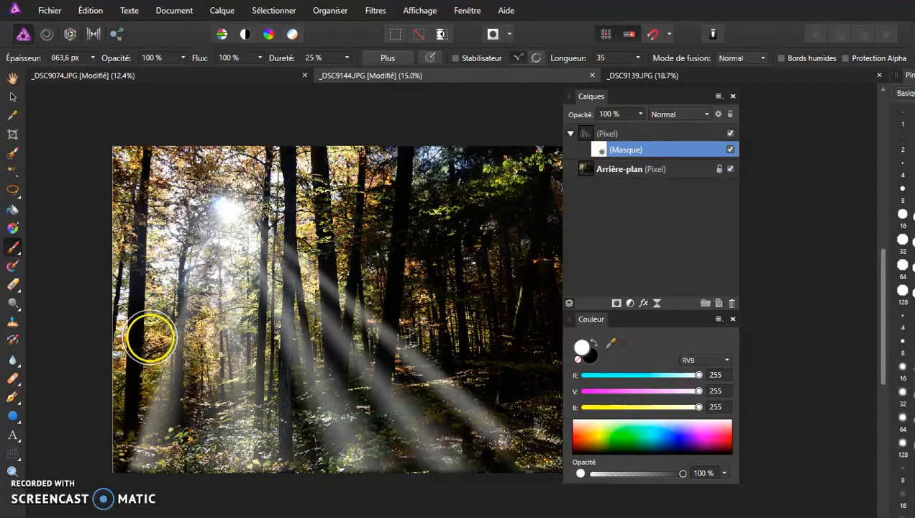
Step: Paint black on the mask along the leftmost ray's outer edge to fade it, and switch the brush colour back to white
left_click(593, 343)
left_click_drag(122, 342, 126, 452)
left_click_drag(135, 385, 108, 456)
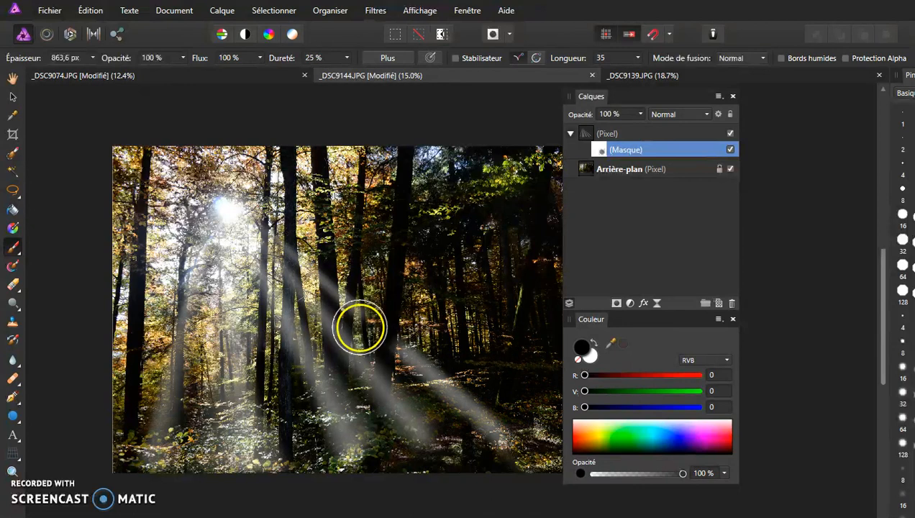
left_click(595, 345)
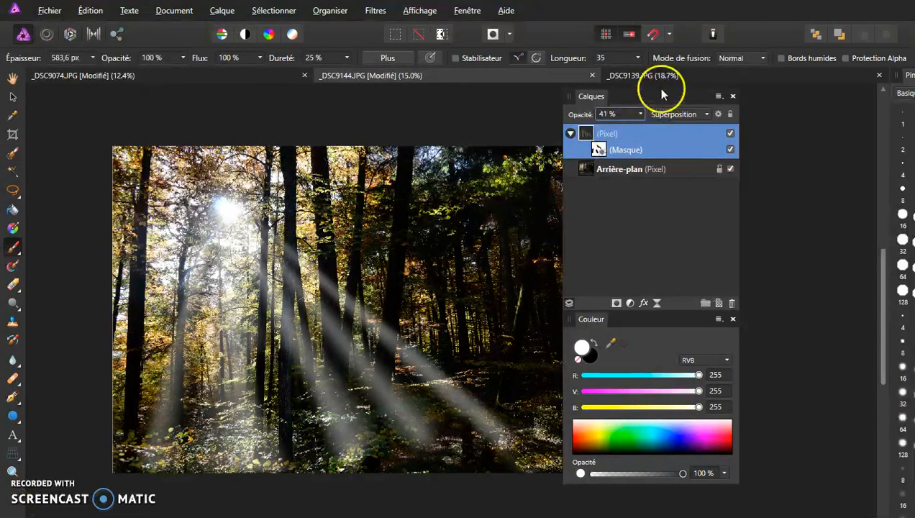
left_click_drag(640, 98, 731, 95)
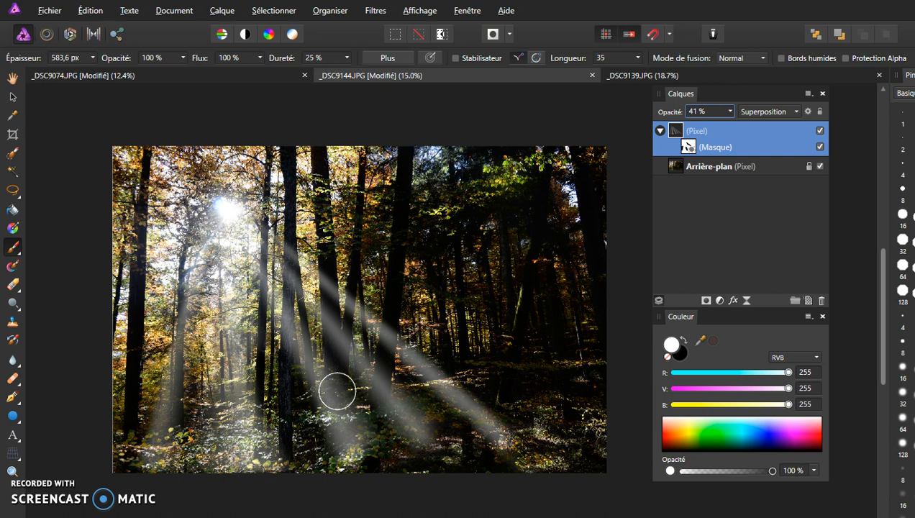
mouse_move(338, 391)
left_mouse_down()
mouse_move(425, 350)
mouse_move(519, 452)
mouse_move(537, 449)
mouse_move(501, 441)
mouse_move(526, 455)
left_mouse_up()
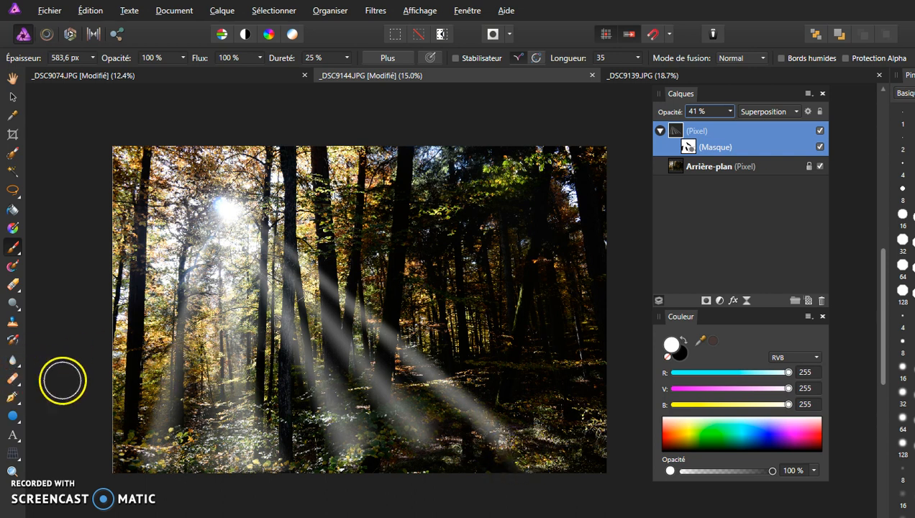
mouse_move(486, 434)
left_mouse_down()
mouse_move(508, 448)
mouse_move(530, 441)
mouse_move(547, 398)
mouse_move(516, 393)
mouse_move(510, 449)
mouse_move(552, 436)
mouse_move(522, 333)
left_mouse_up()
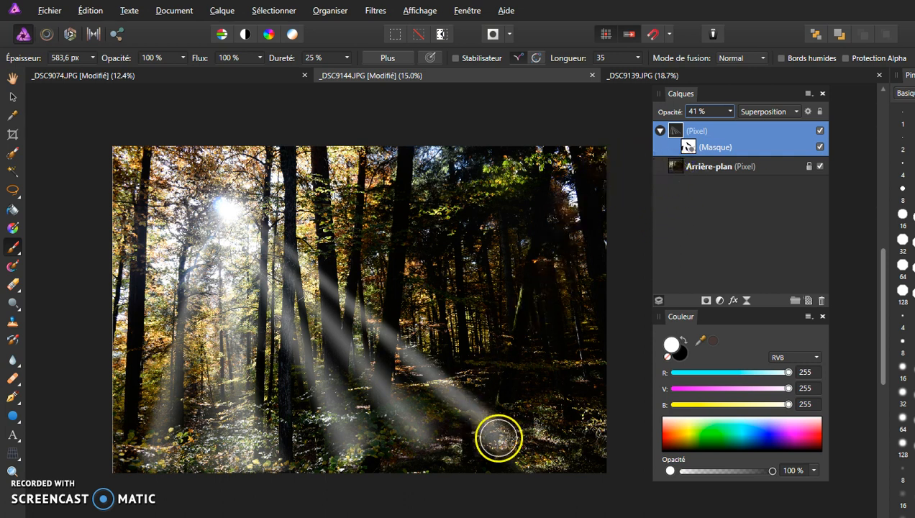